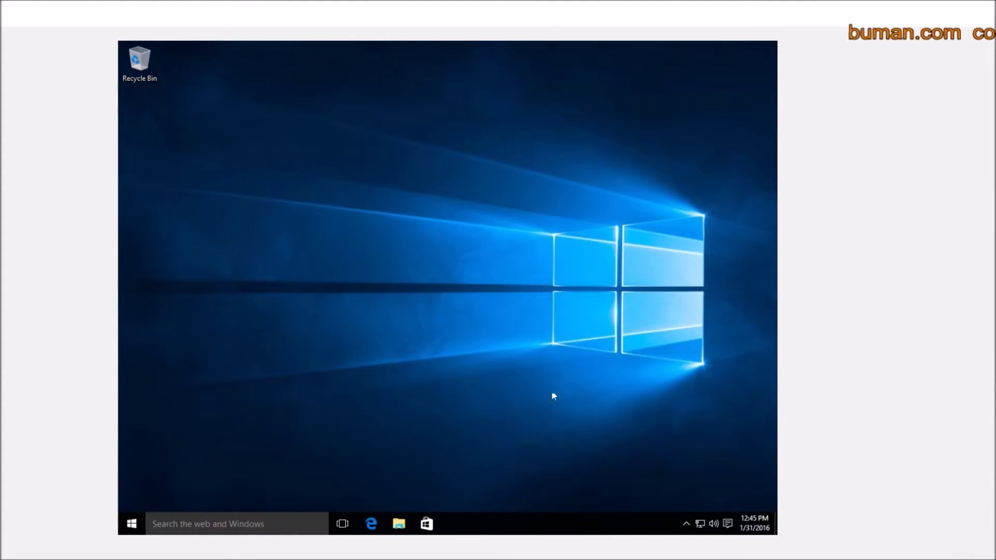
Open Display settings from the desktop shortcut menu and enlarge the Settings window.
right_click(513, 245)
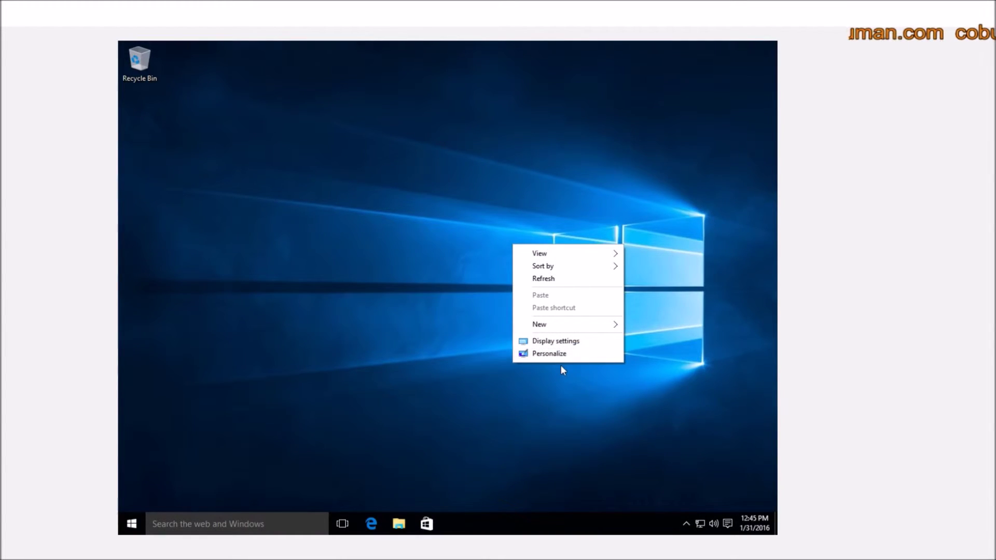
left_click(577, 342)
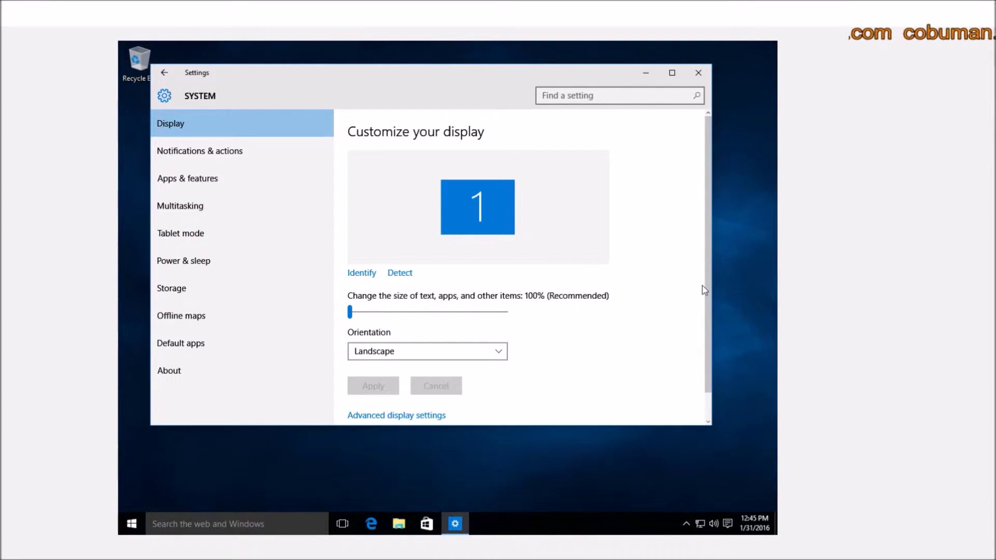
left_click_drag(710, 285, 706, 322)
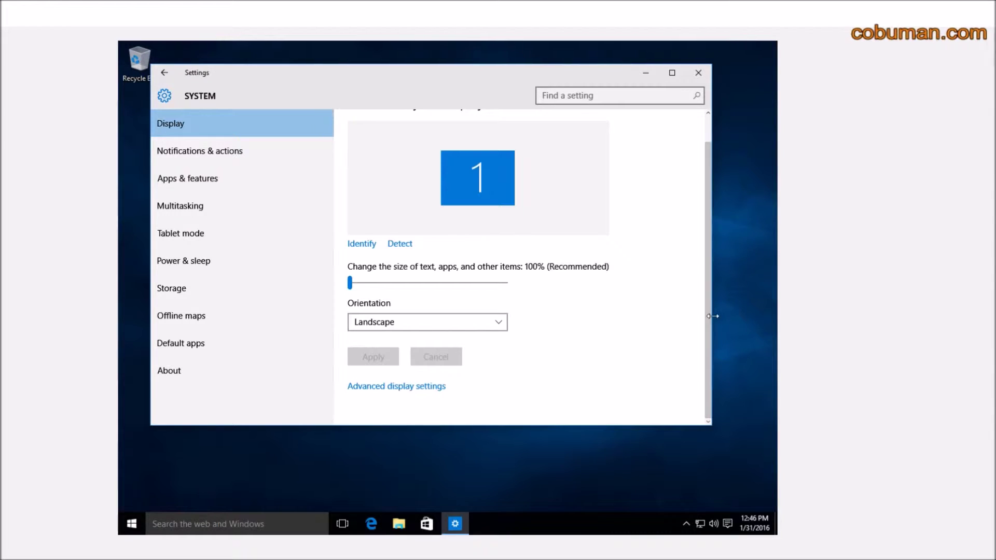
left_click_drag(709, 318, 707, 338)
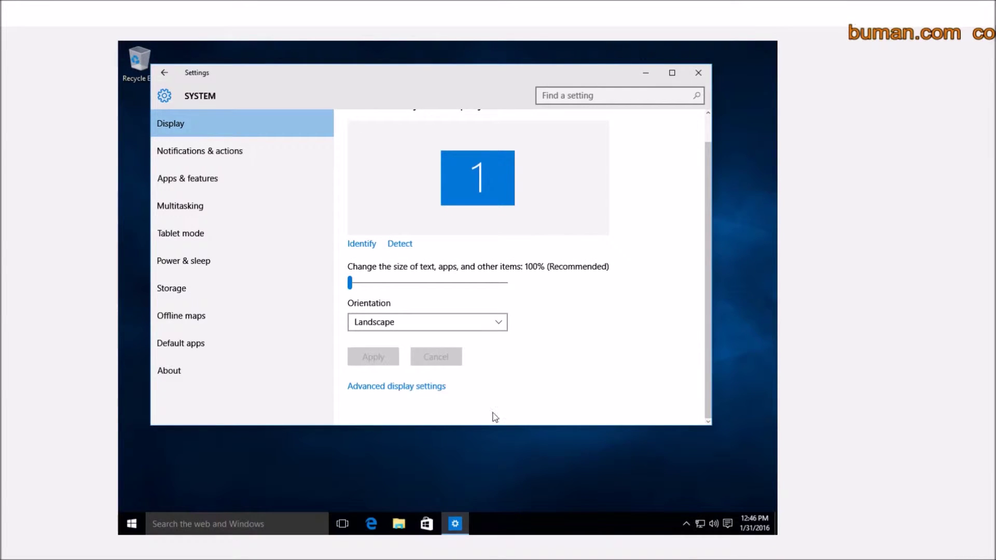
left_click(409, 393)
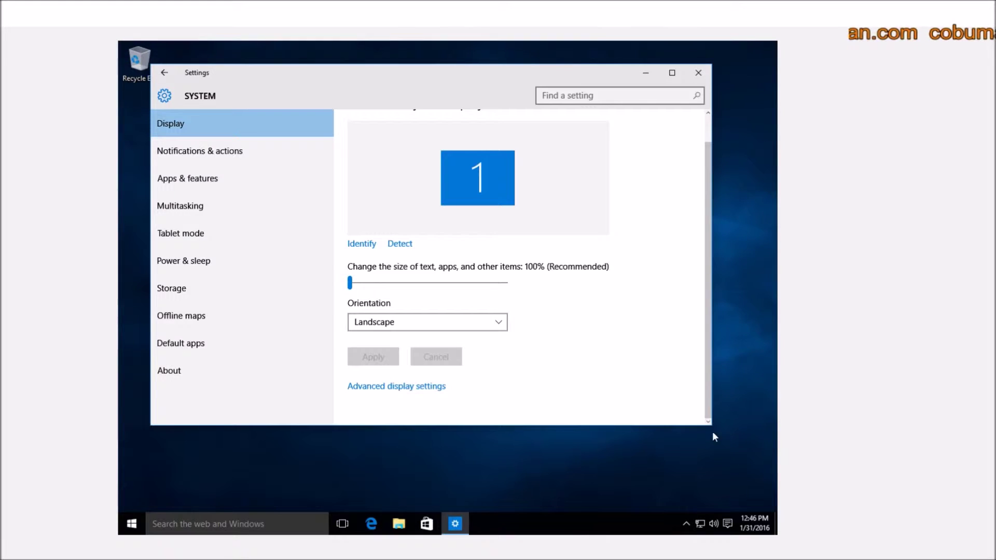
left_click_drag(711, 426, 724, 487)
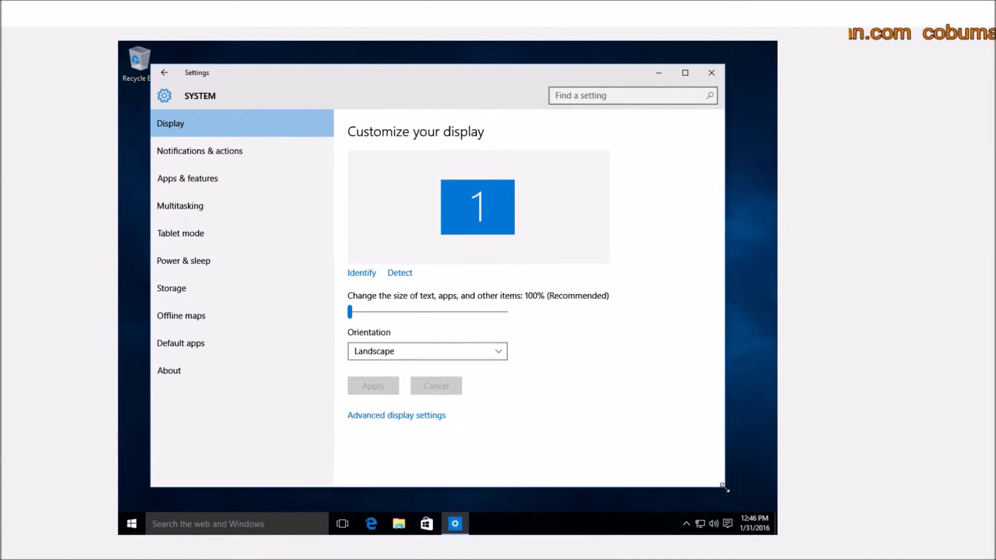
In Advanced display settings, apply 1600 × 1200 resolution, then revert to 1152 × 864.
left_click(397, 421)
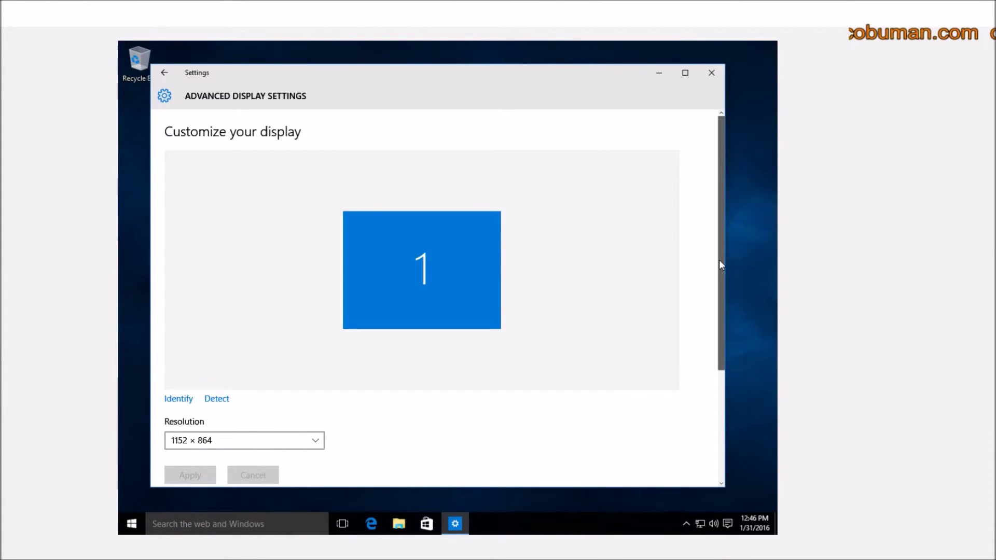
left_click_drag(720, 265, 716, 379)
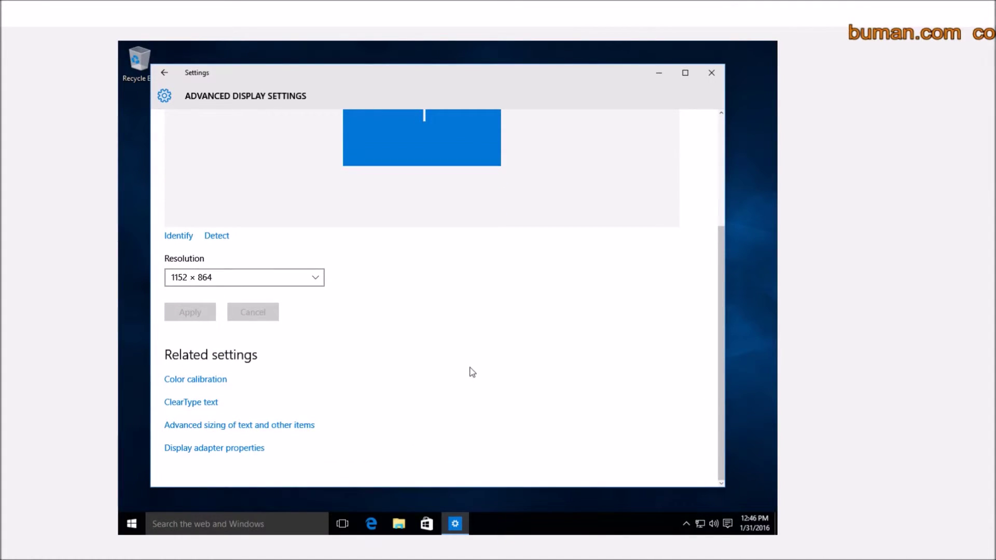
left_click(317, 281)
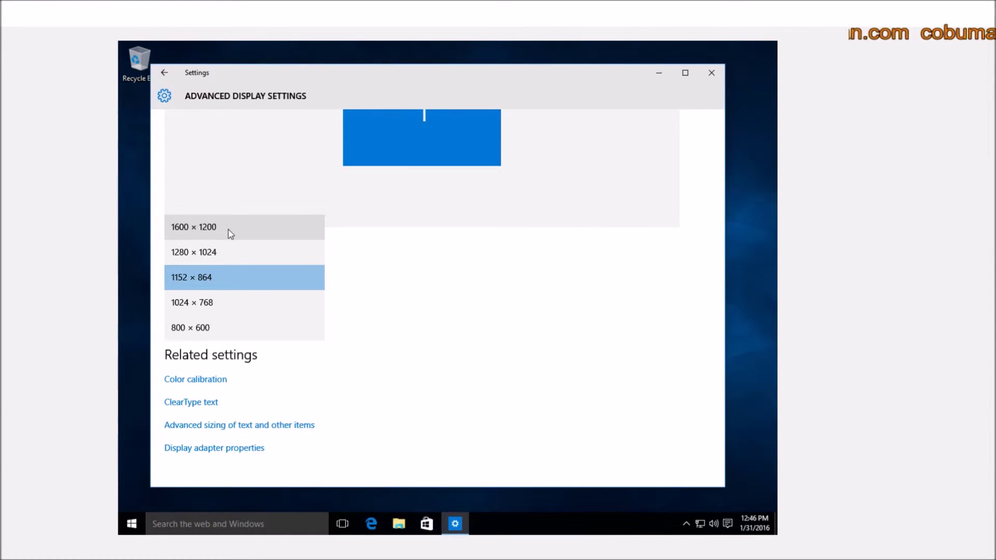
left_click(213, 230)
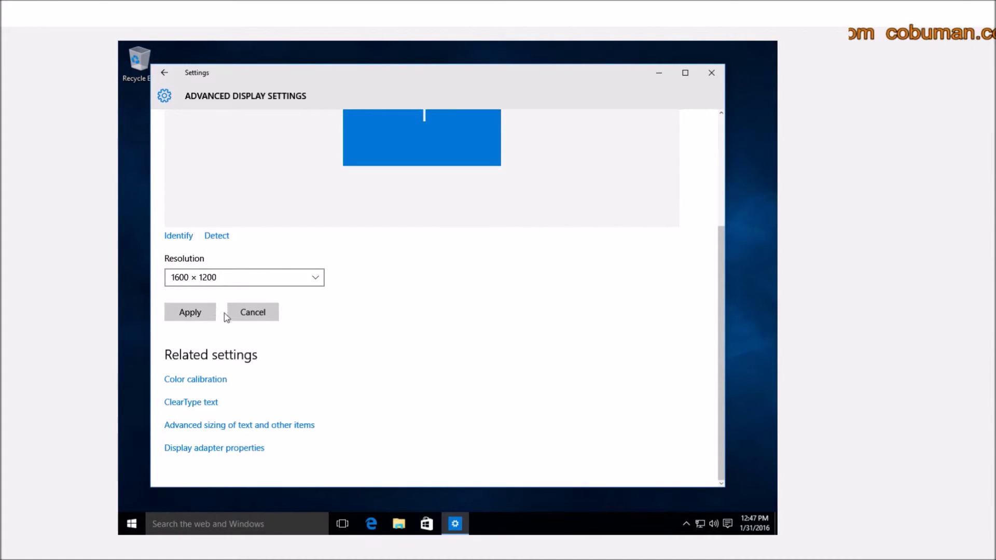
left_click(189, 313)
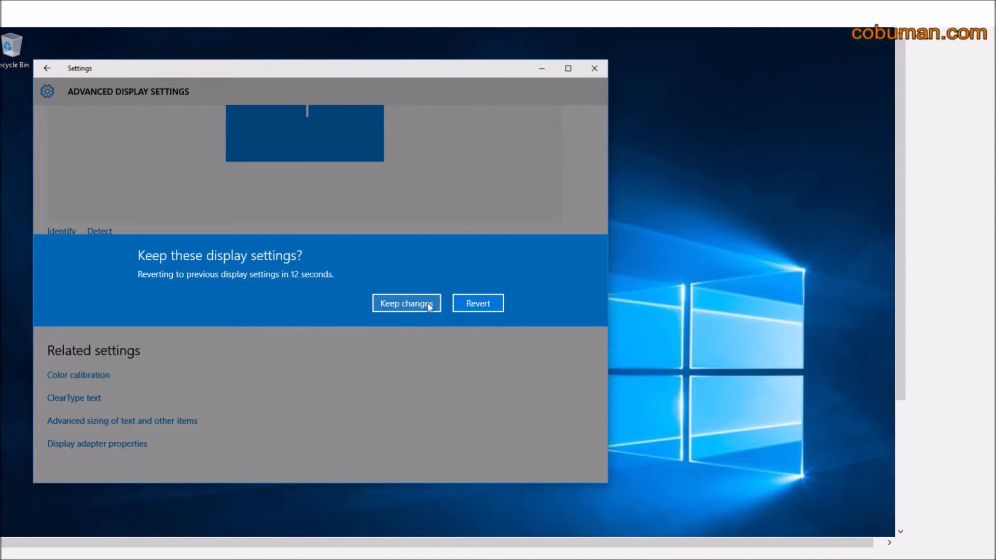
left_click(478, 303)
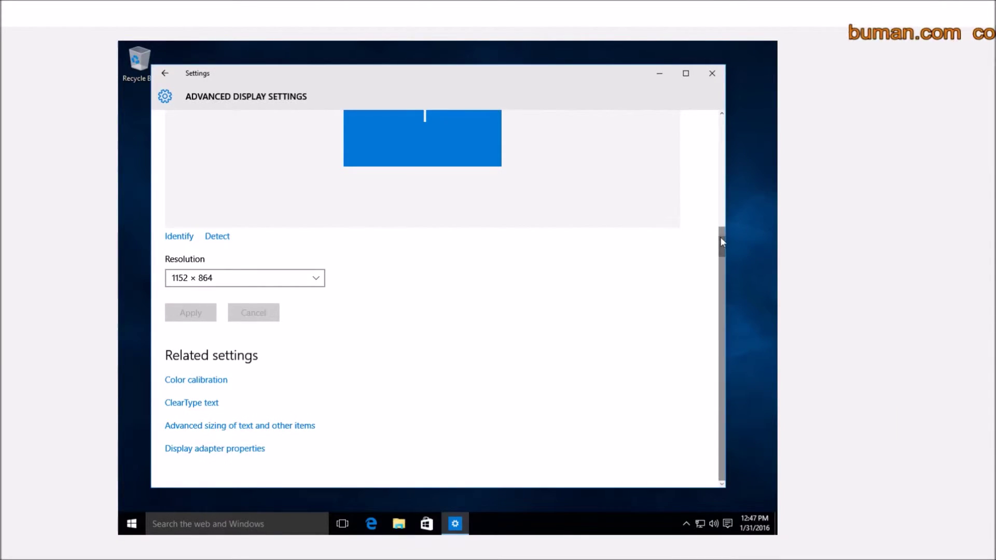
scroll(721, 236, "up", 3)
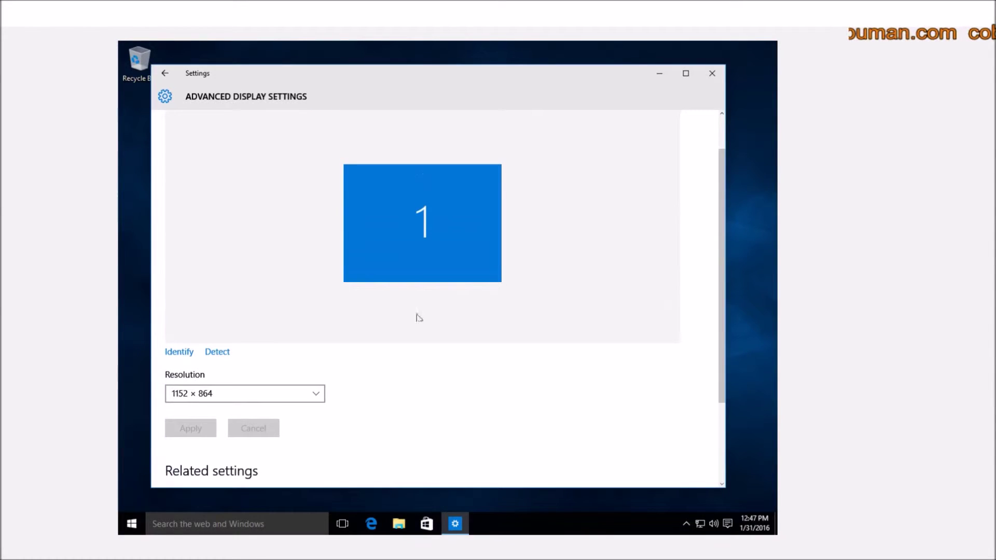
left_click(315, 395)
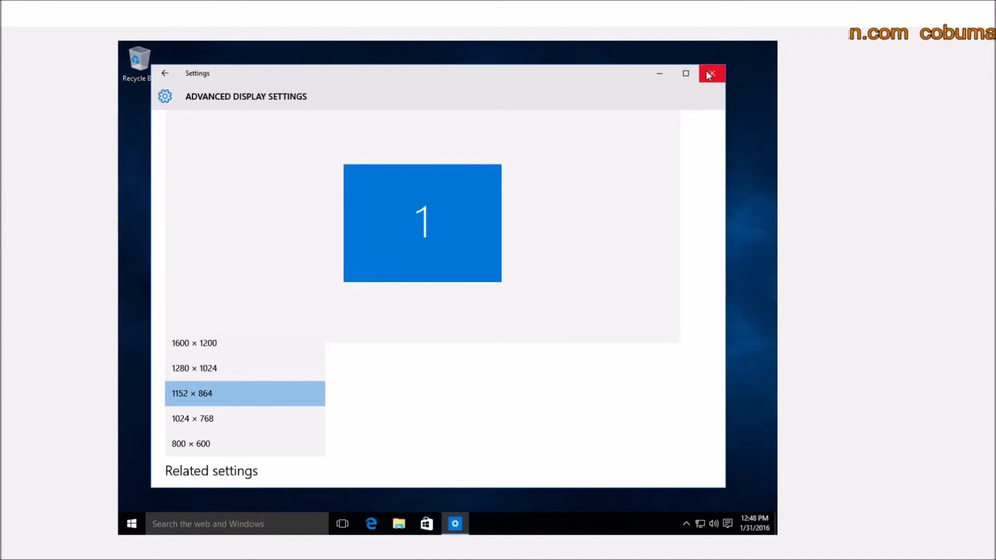
Dismiss the Resolution list leaving 1152 × 864 and close the Settings window.
left_click(598, 387)
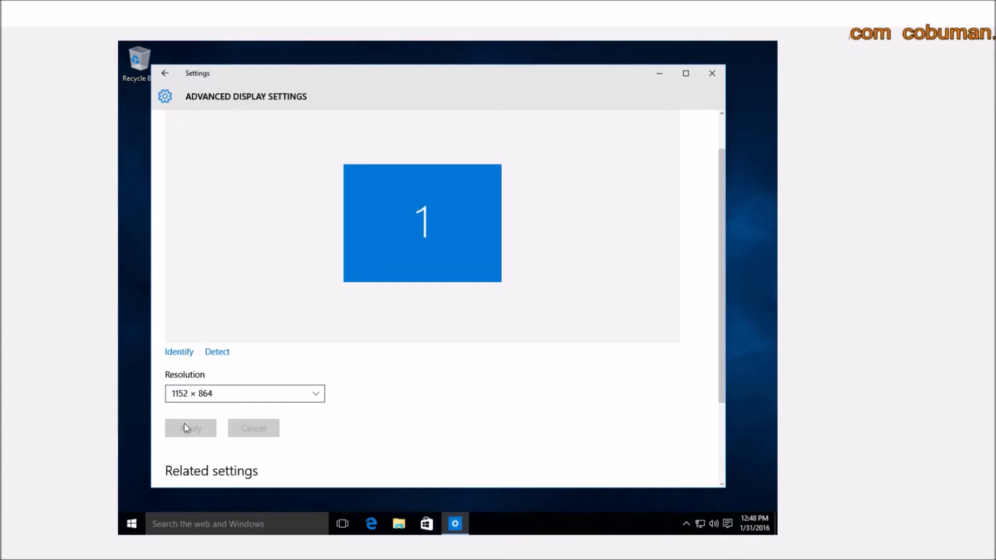
scroll(266, 371, "down", 3)
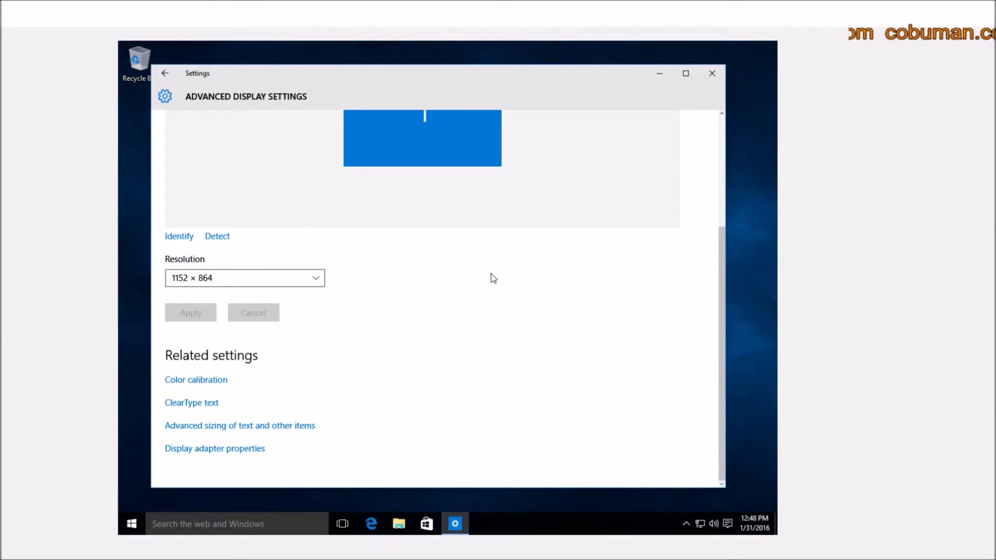
left_click(704, 77)
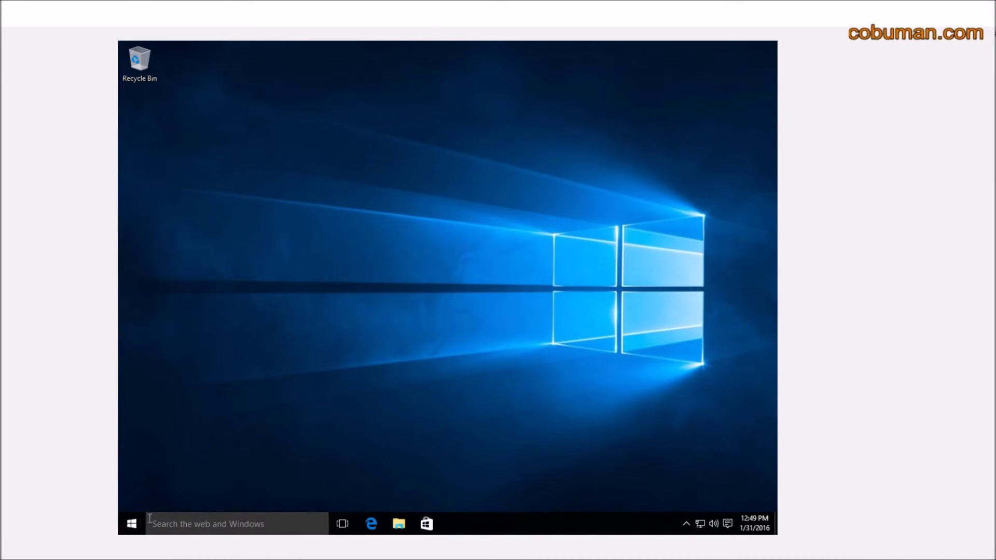
Search for 'display settings' and go to its Advanced display settings page.
left_click(178, 525)
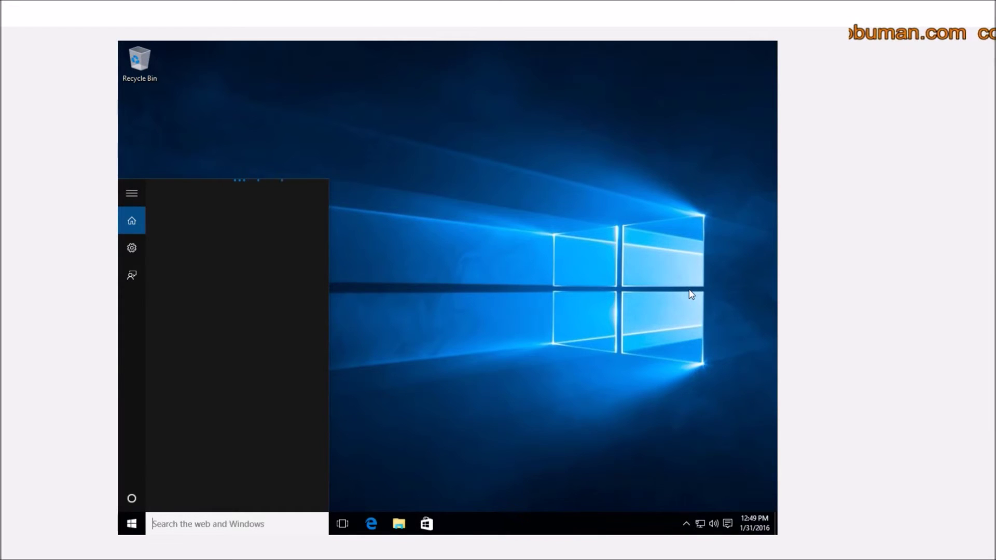
type("display")
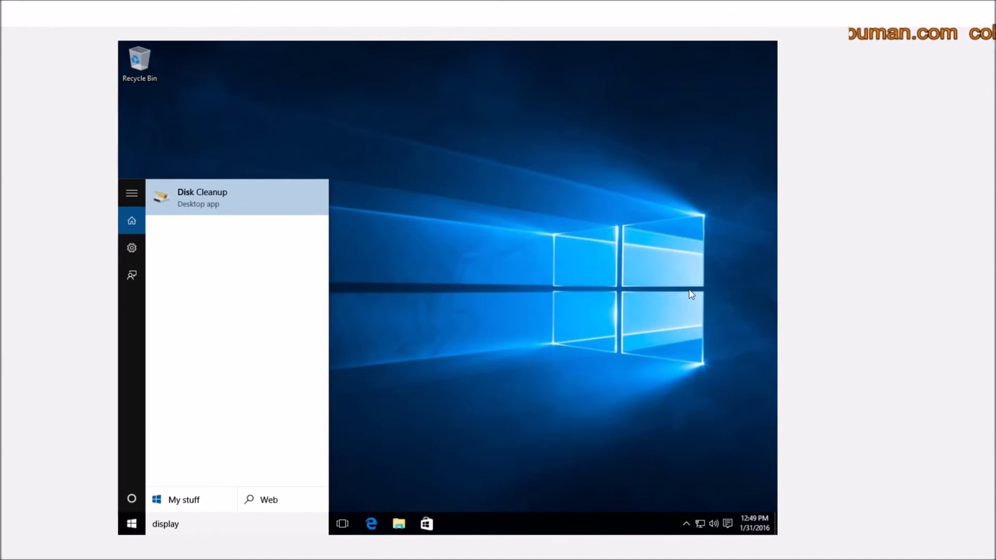
type(" settings")
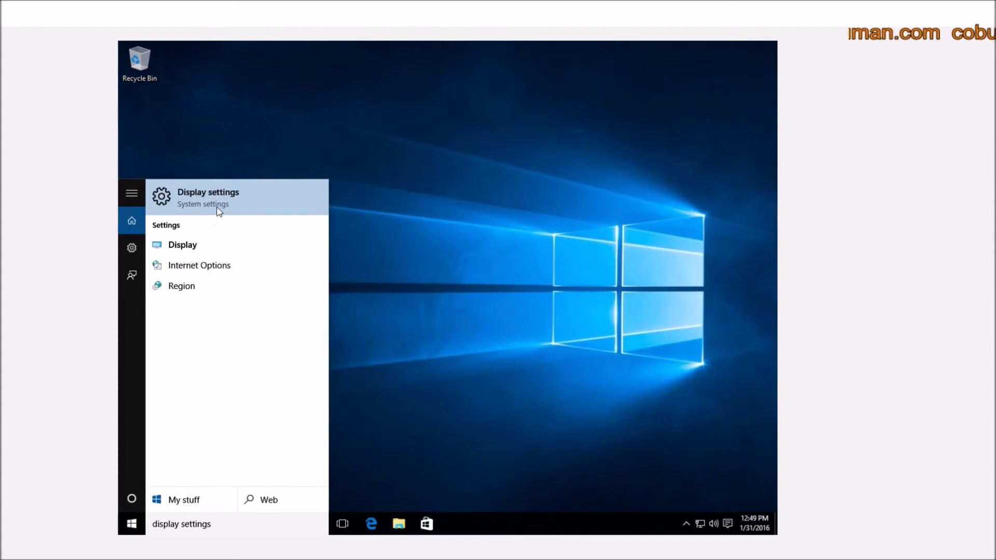
left_click(204, 200)
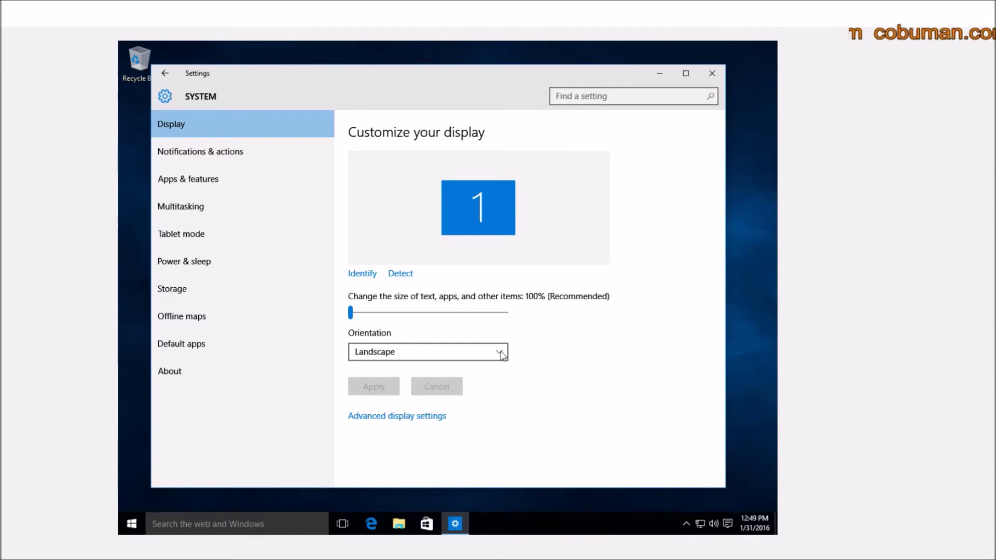
left_click(389, 417)
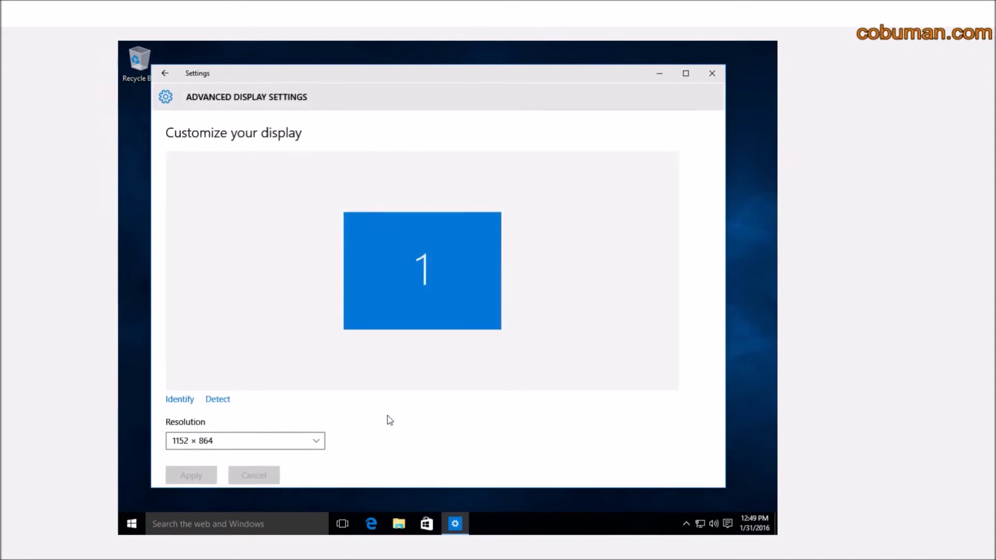
Follow the Related settings text-sizing link to the Control Panel Display options.
scroll(382, 422, "down", 3)
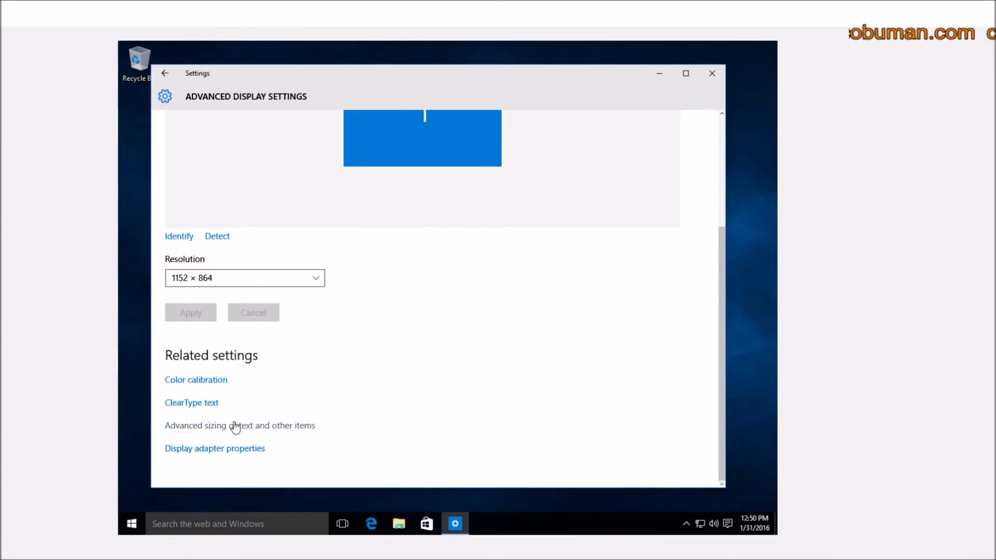
left_click(205, 405)
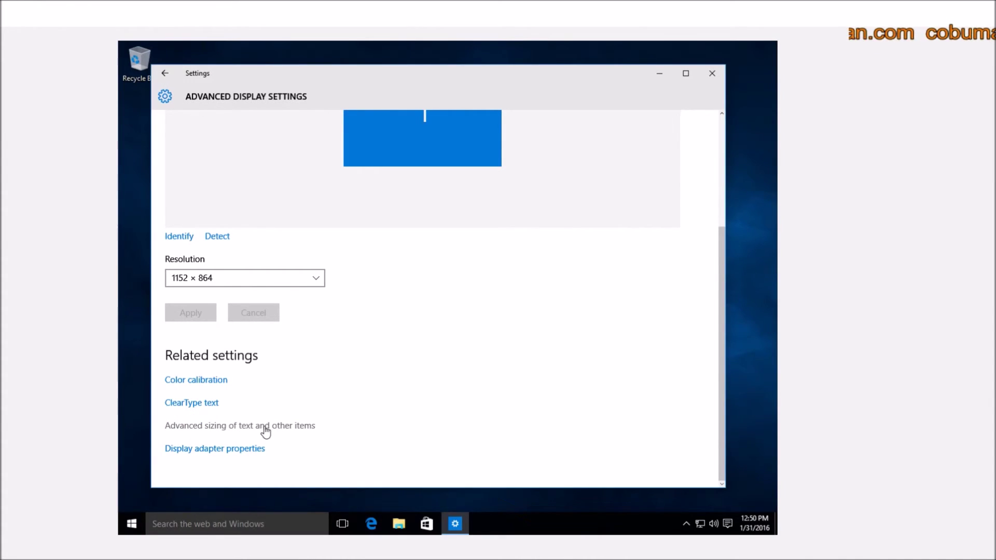
left_click(238, 429)
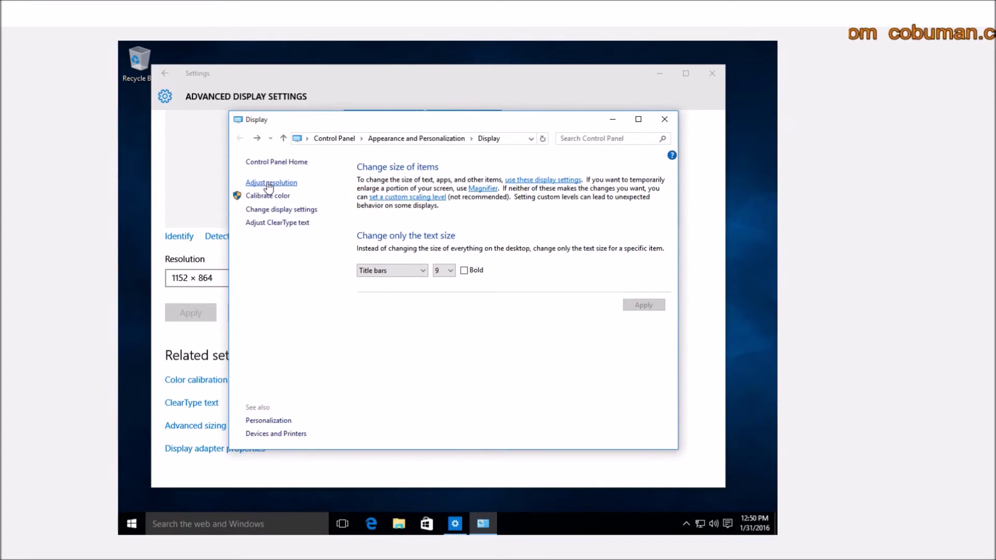
On the Screen Resolution page, try 1600 × 1200 and cancel, keeping 1152 × 864.
left_click(268, 184)
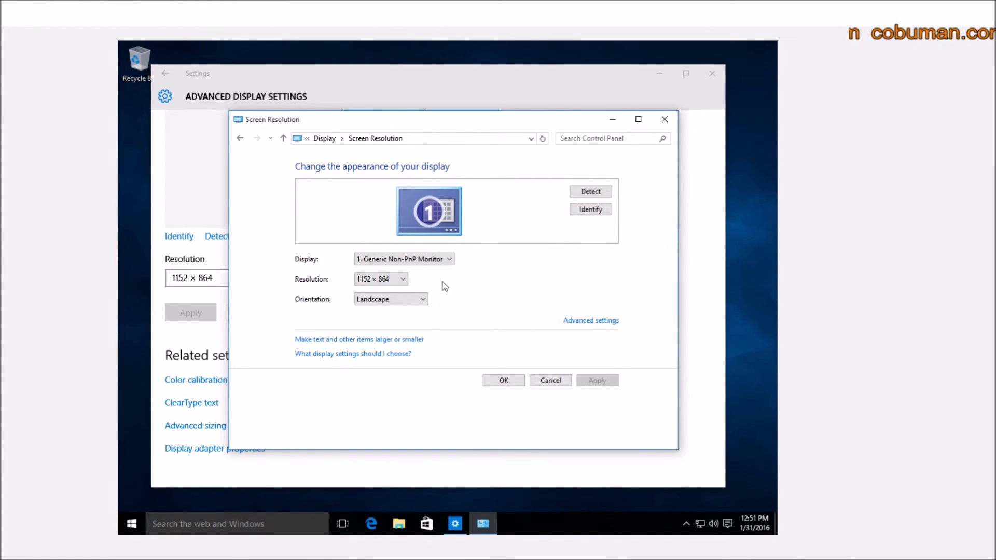
left_click(394, 280)
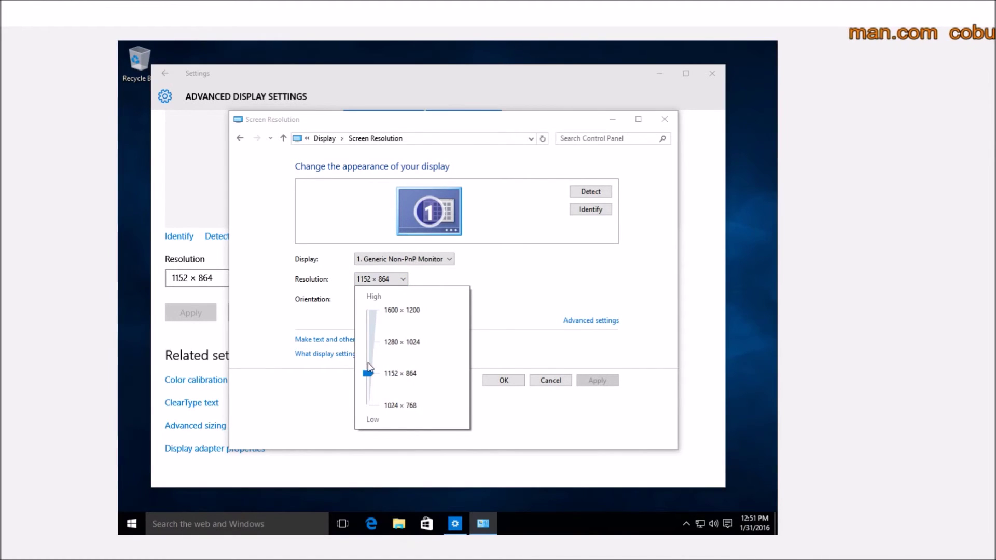
left_click_drag(369, 371, 393, 284)
left_click(499, 273)
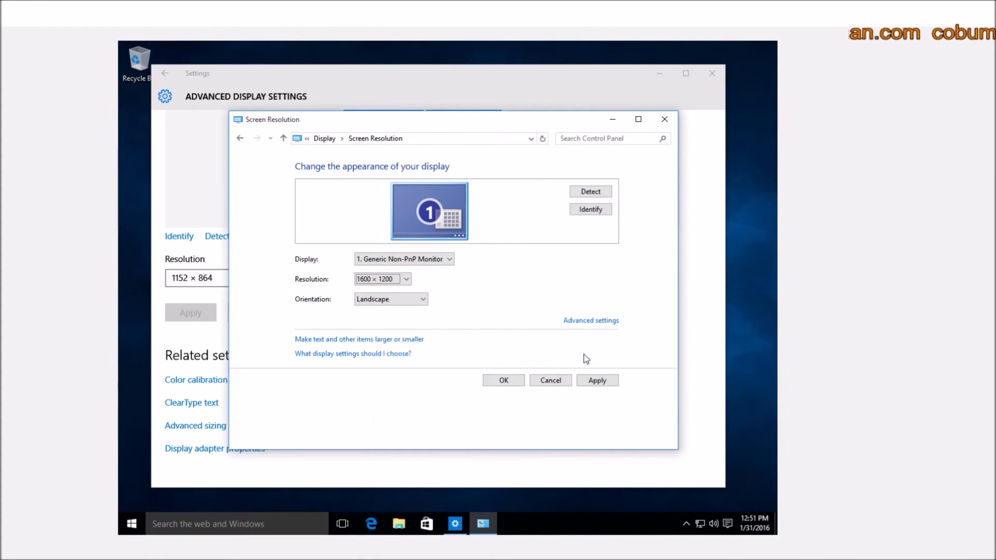
left_click(562, 377)
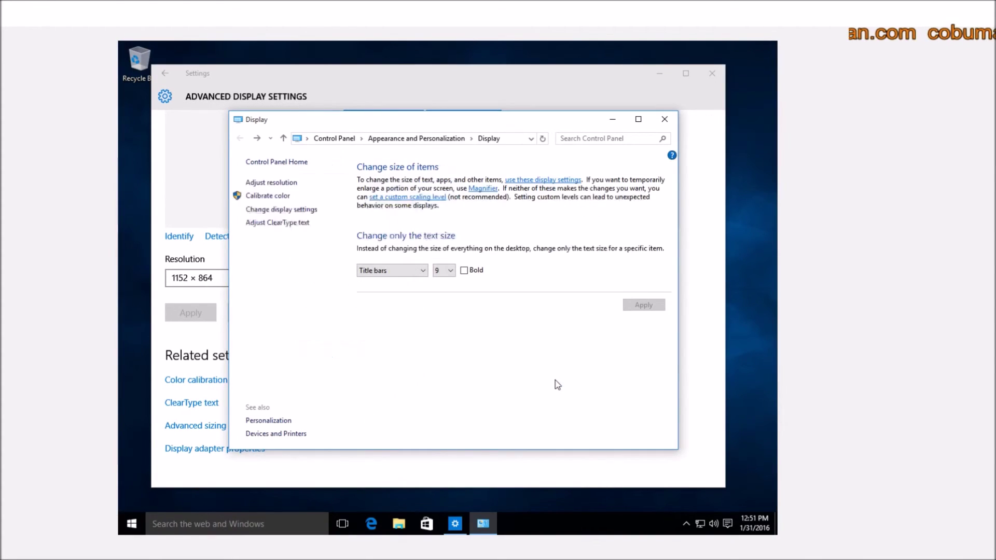
Close the Control Panel Display and Settings windows and dismiss the search panel.
left_click(664, 118)
left_click(709, 82)
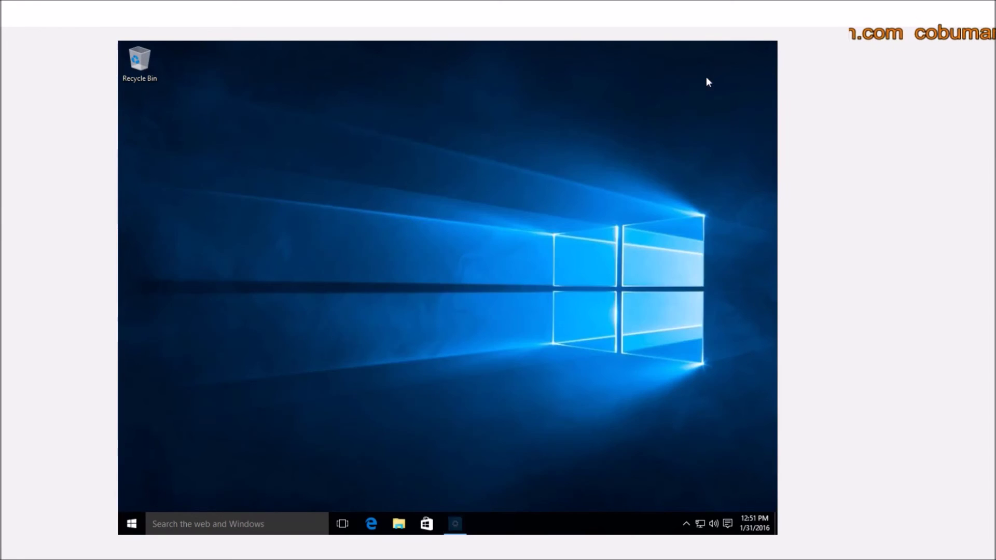
left_click(227, 524)
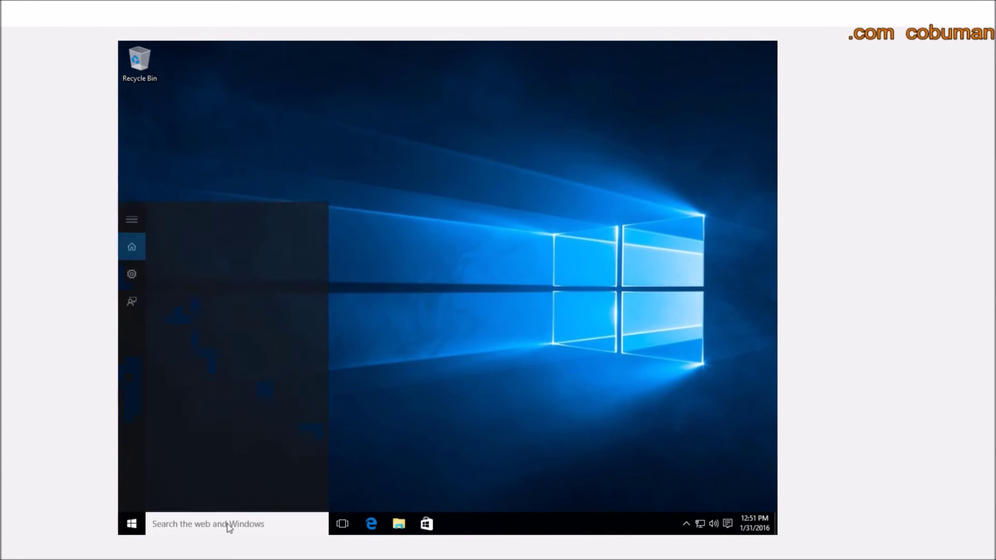
left_click(433, 343)
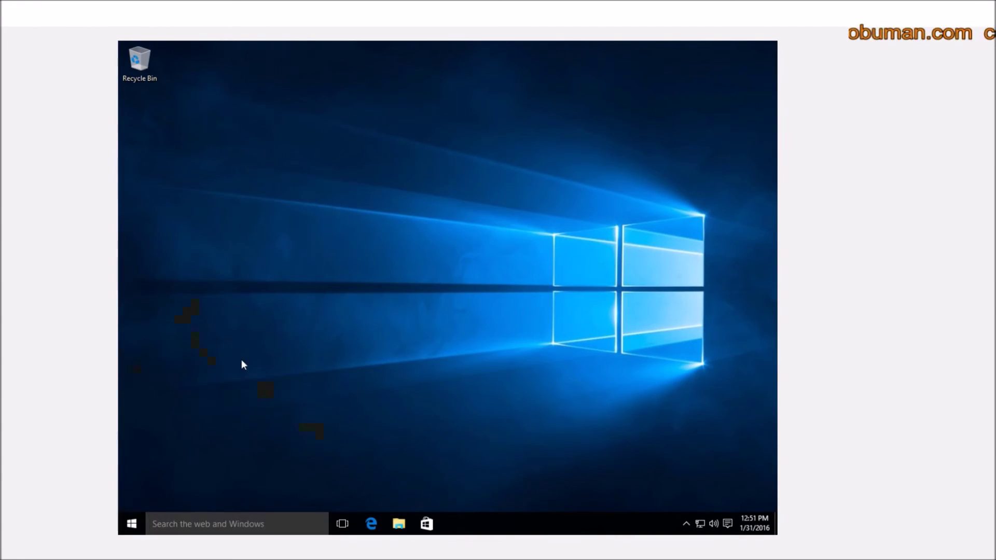
Reach Screen Resolution via desktop menu, Advanced display settings and Control Panel, then close it.
right_click(242, 360)
left_click(285, 456)
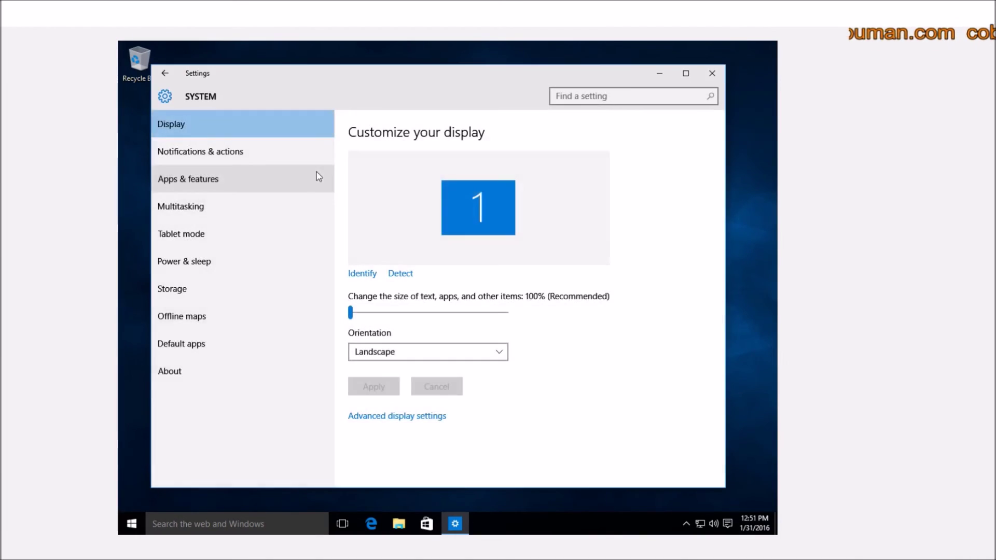
left_click(389, 416)
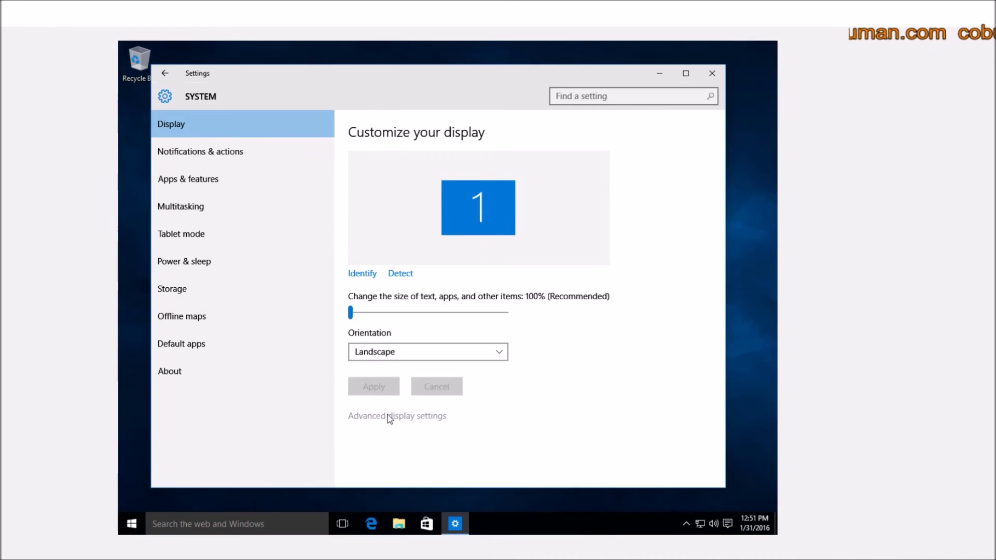
scroll(386, 418, "down", 3)
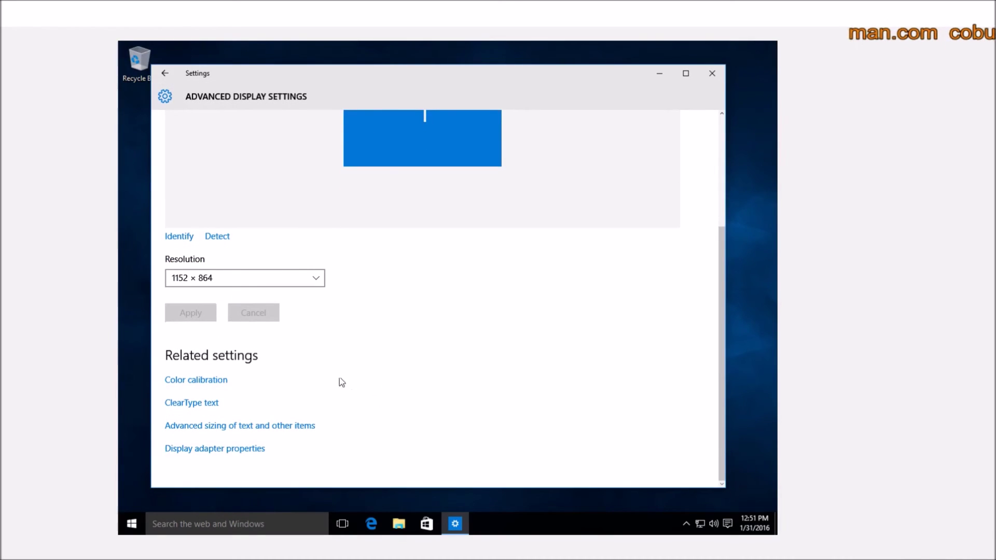
left_click(245, 428)
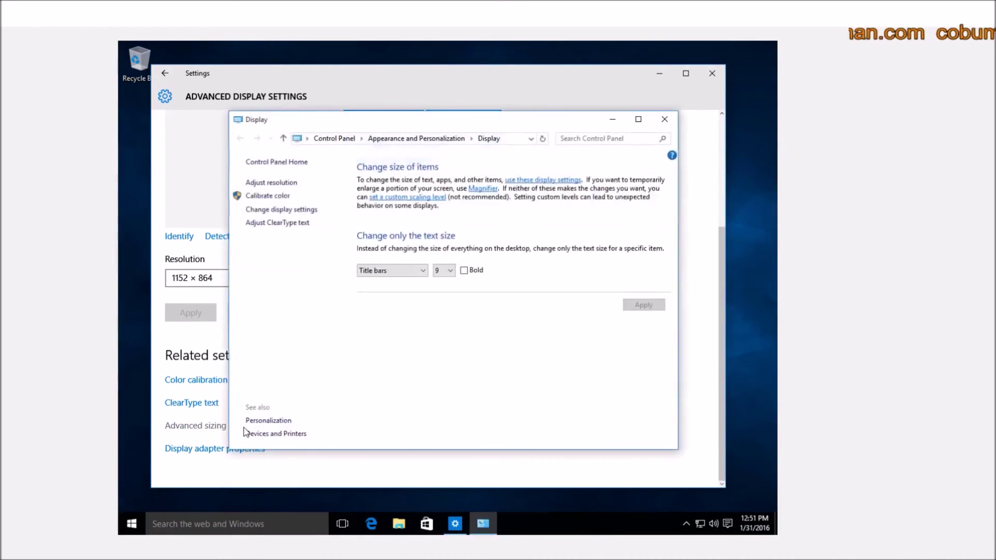
left_click(279, 184)
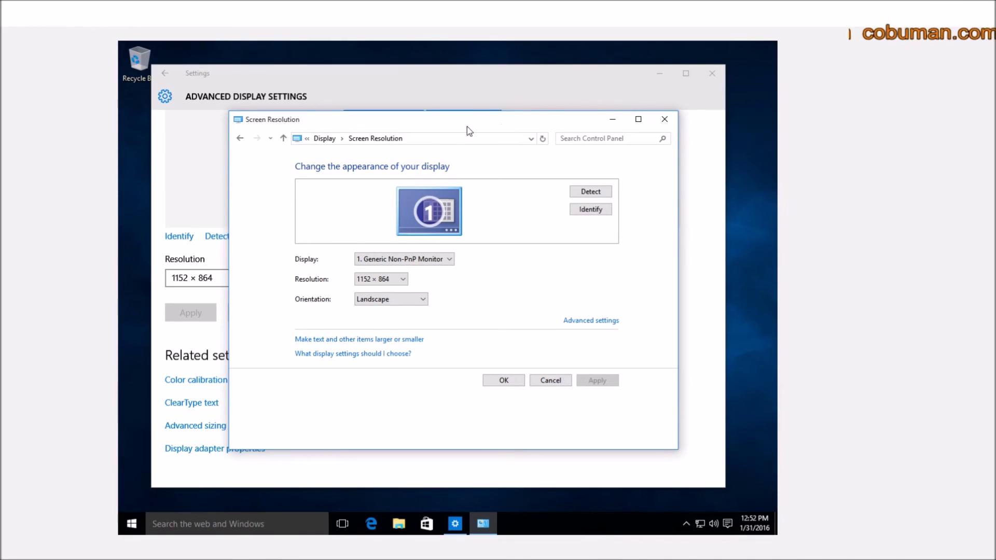
left_click(661, 121)
Close Settings, search 'screen resolution' and open Change the screen resolution, reviewing the page.
left_click(713, 72)
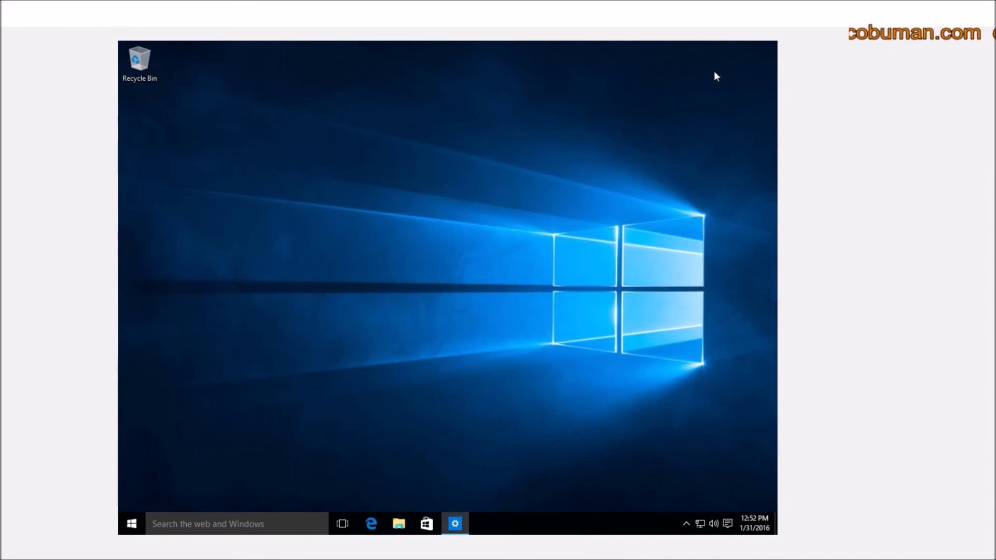
left_click(236, 523)
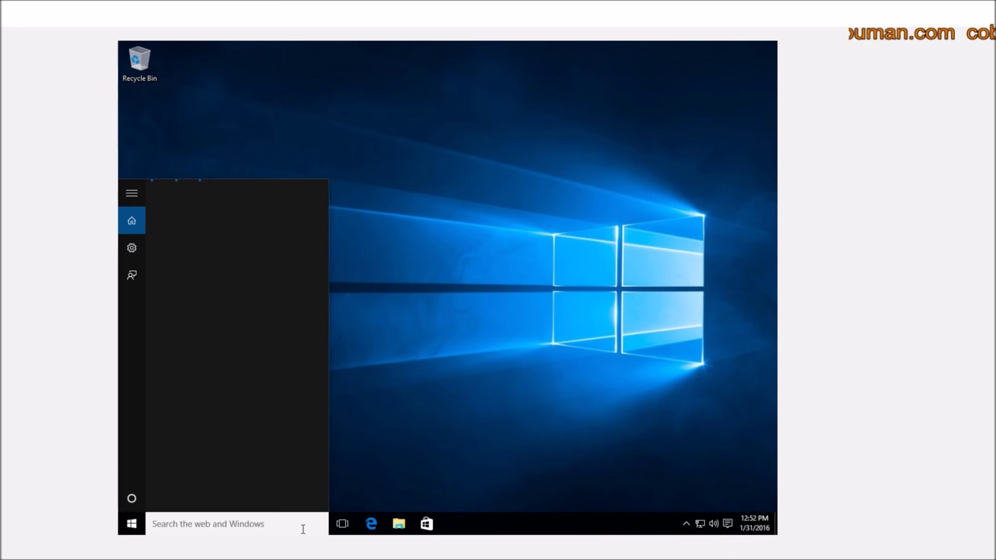
type("screen")
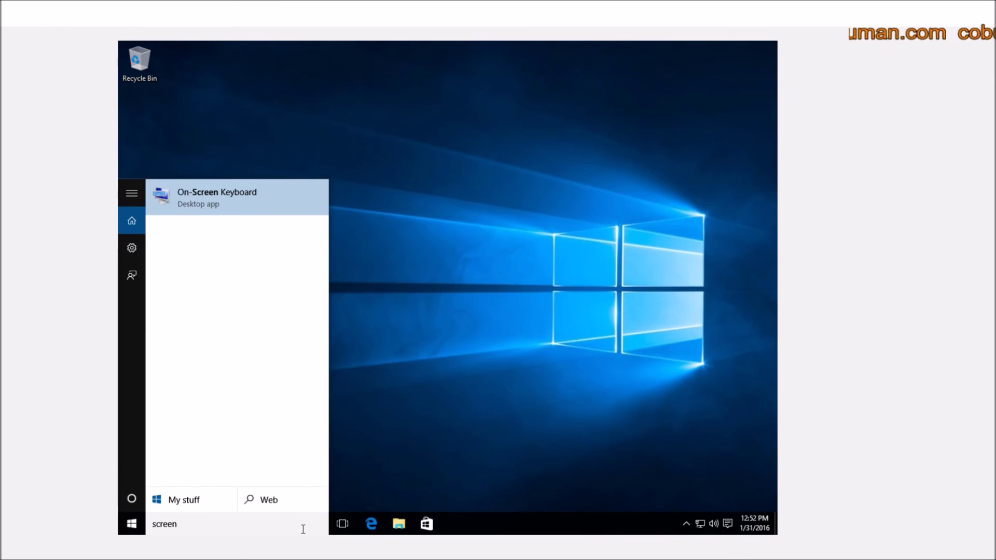
type(" resol")
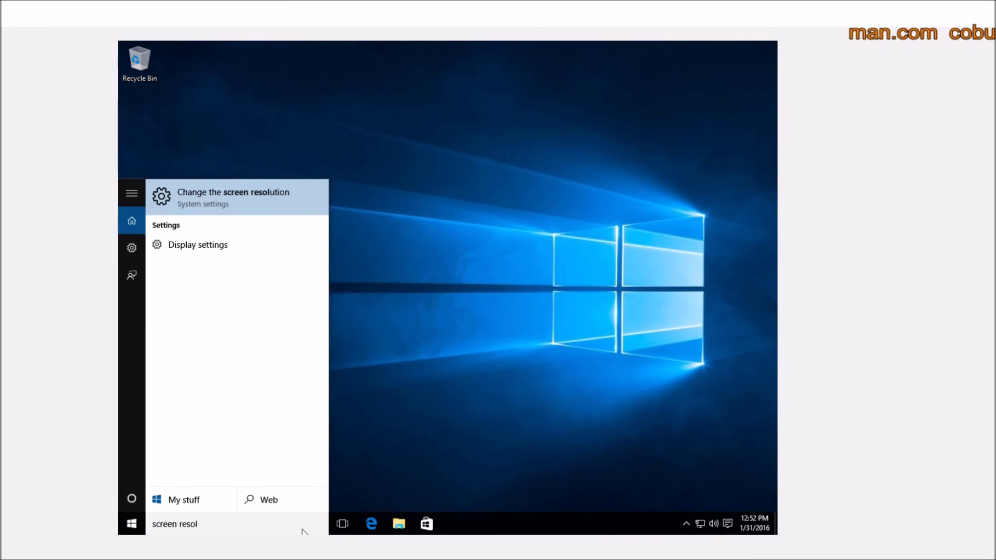
type("ution")
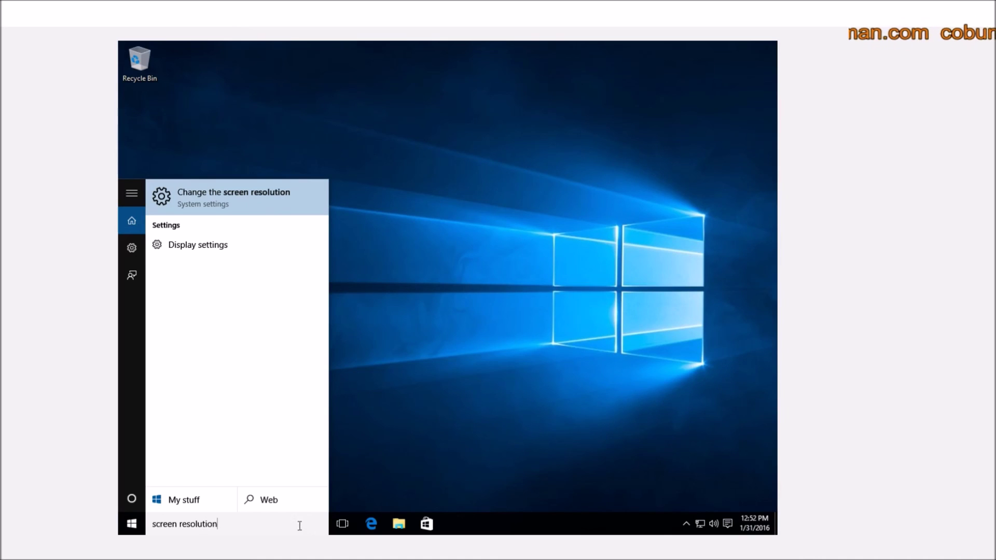
left_click(203, 199)
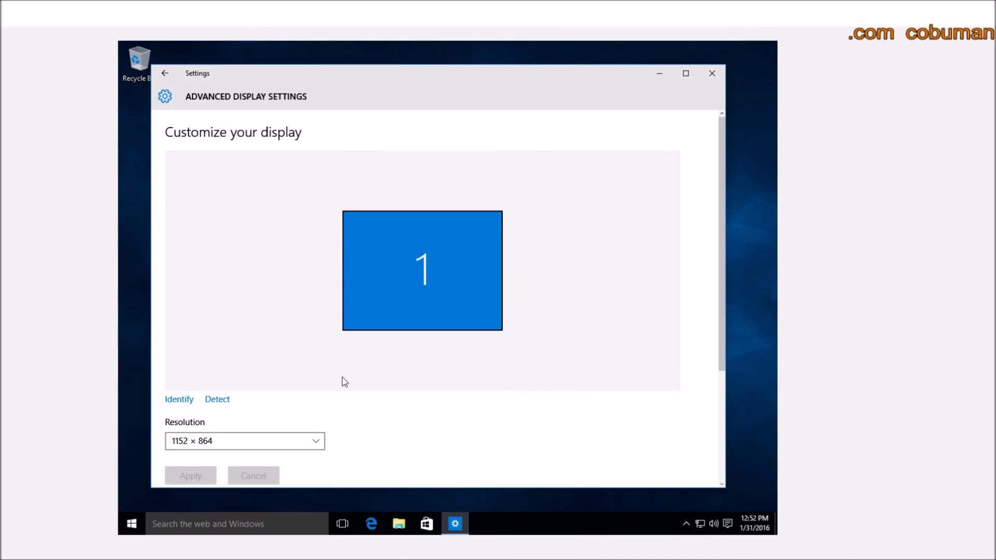
scroll(343, 381, "down", 3)
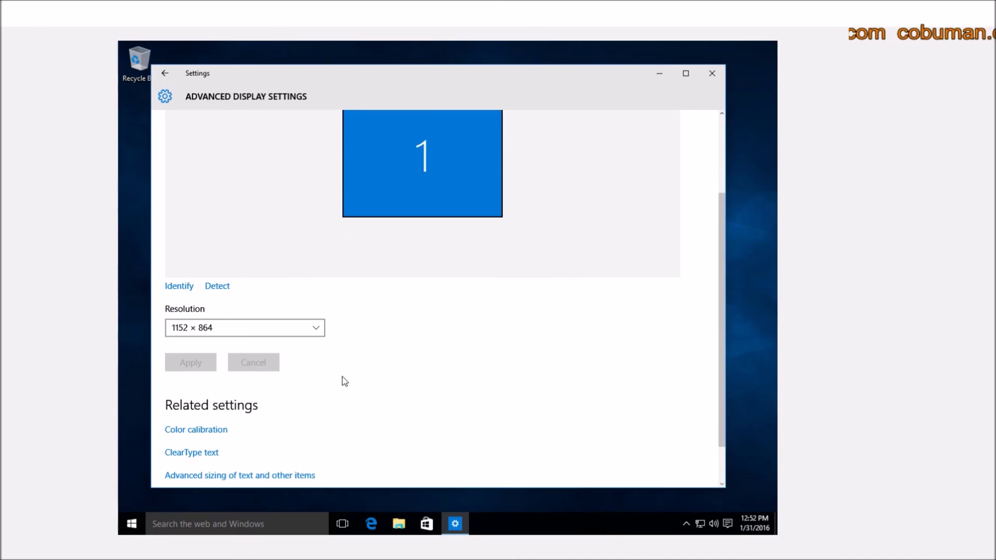
scroll(342, 380, "down", 1)
scroll(342, 380, "up", 2)
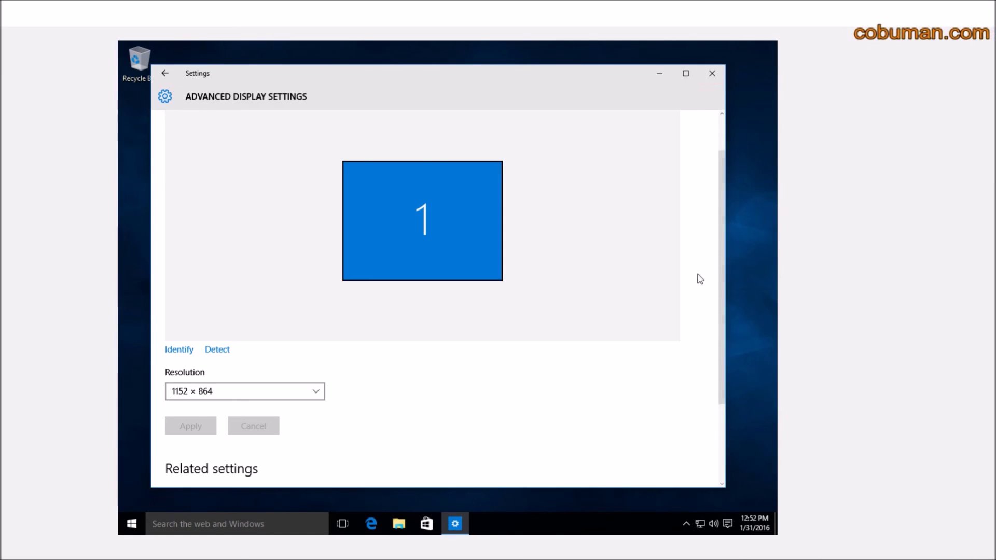
left_click_drag(722, 314, 730, 196)
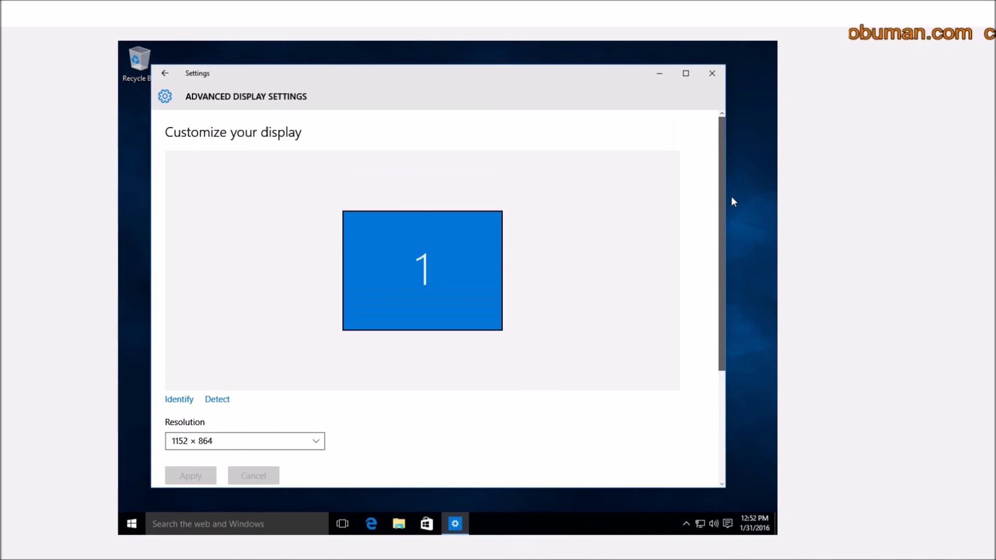